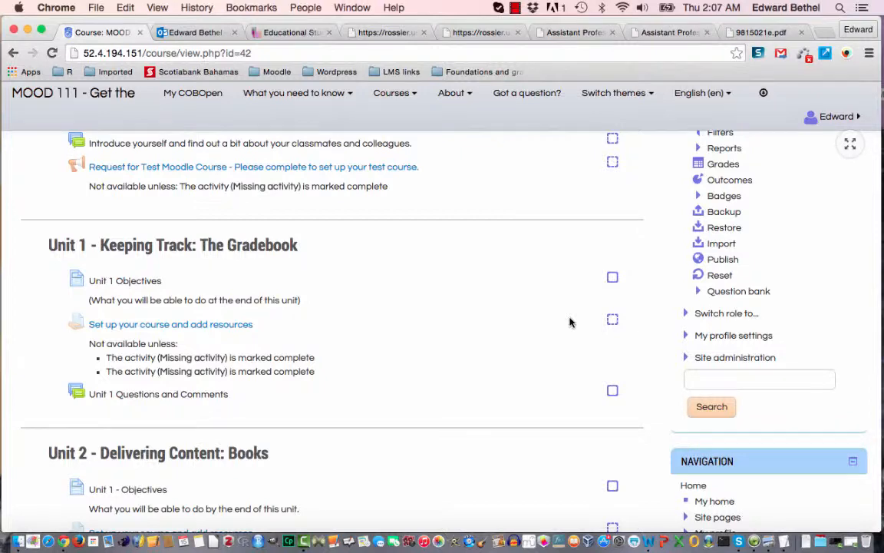
Turn on editing for the MOOD 111 course and look over its first sections
scroll(570, 322, "up", 5)
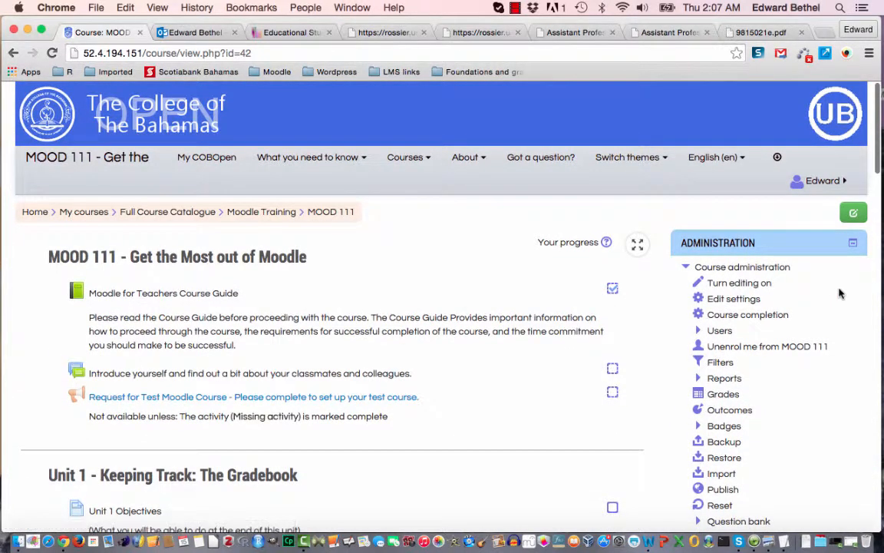
left_click(858, 218)
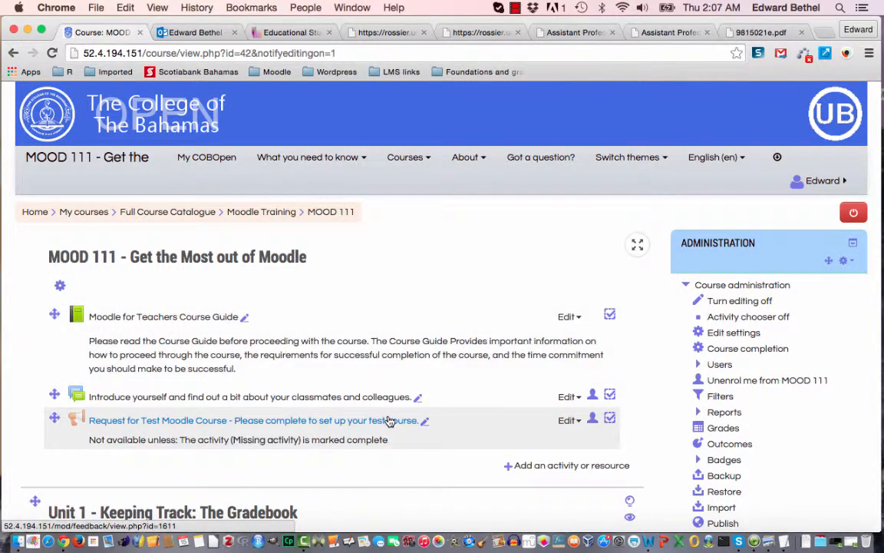
scroll(391, 419, "down", 3)
scroll(389, 420, "down", 4)
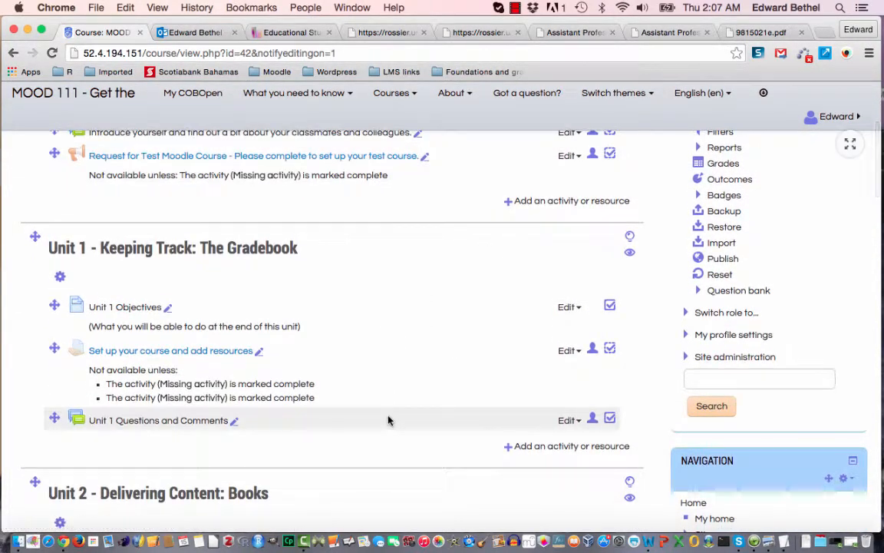
scroll(388, 420, "up", 7)
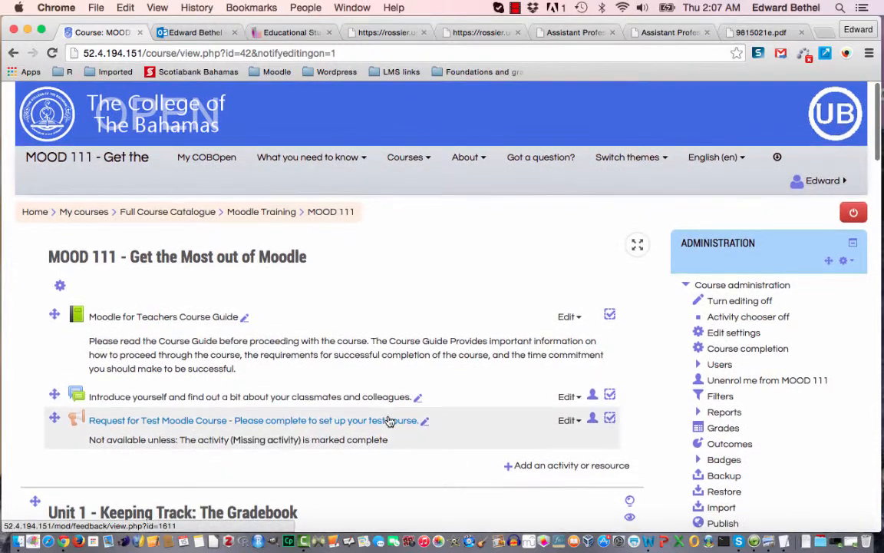
Open the Moodle for Teachers Course Guide book and read its Welcome chapter
left_click(180, 318)
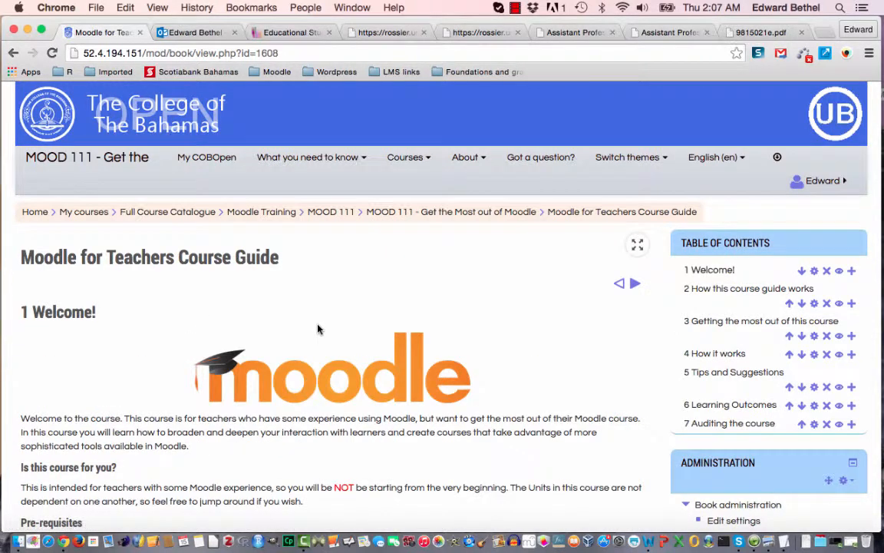
scroll(476, 384, "down", 2)
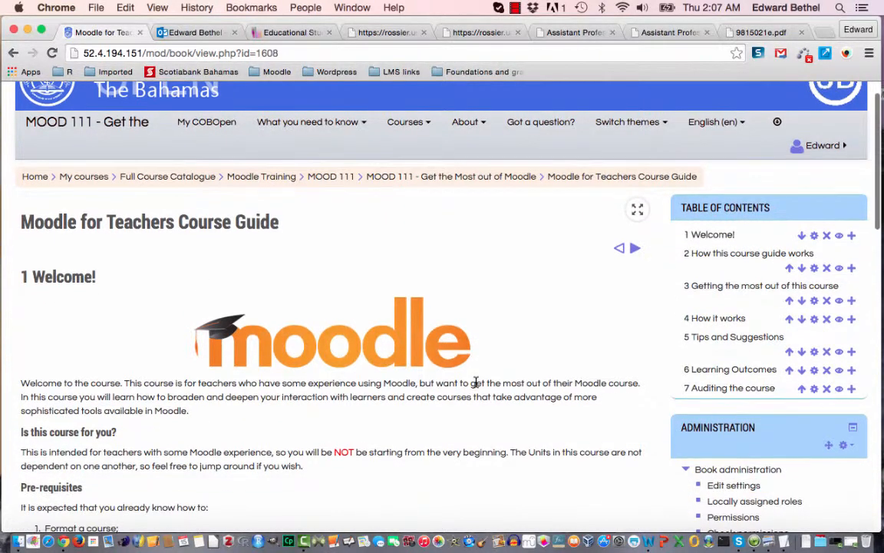
scroll(476, 382, "down", 5)
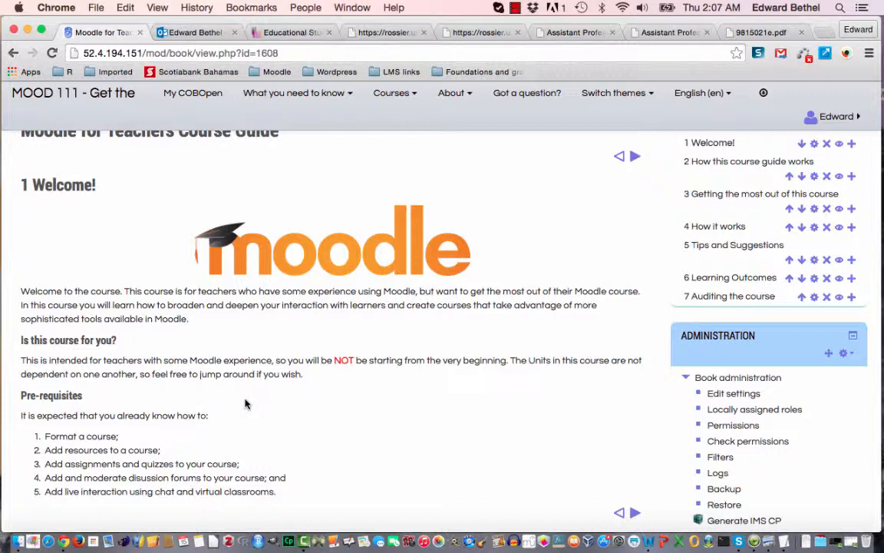
Advance to the chapter "How this course guide works" and read through it
left_click(636, 158)
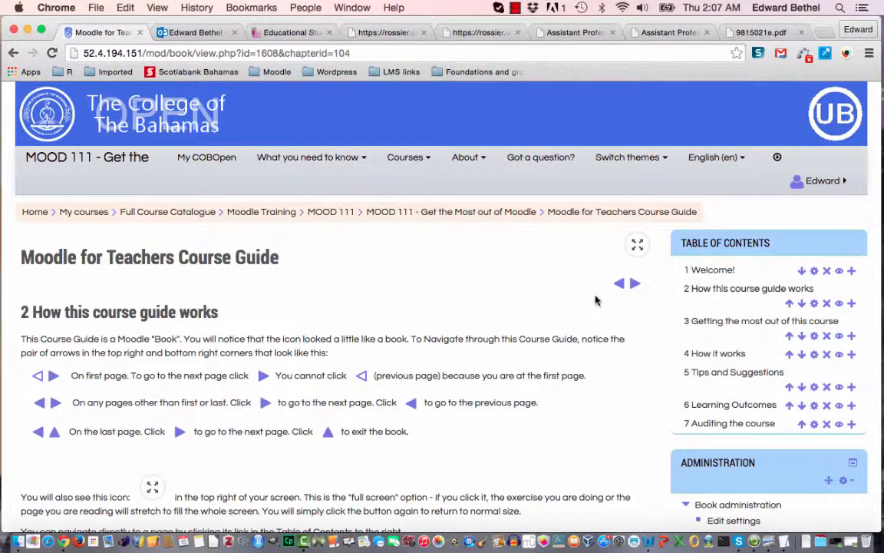
scroll(576, 338, "down", 5)
scroll(558, 373, "up", 5)
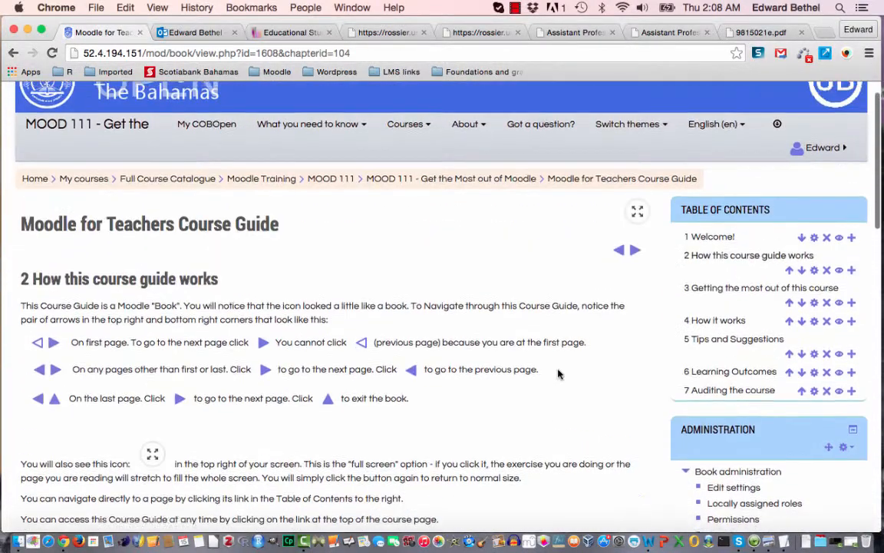
scroll(558, 374, "down", 3)
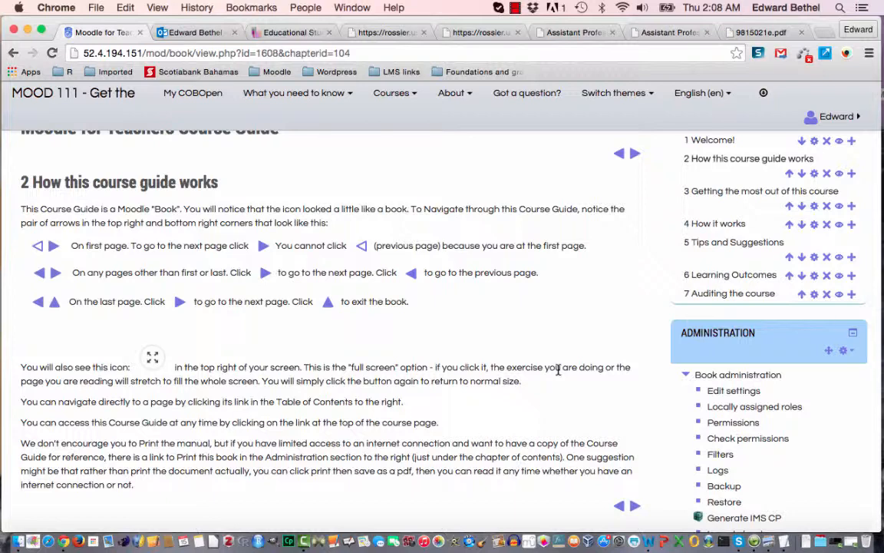
Edit the chapter "How this course guide works" to make it a subchapter, and save the changes
scroll(584, 343, "up", 5)
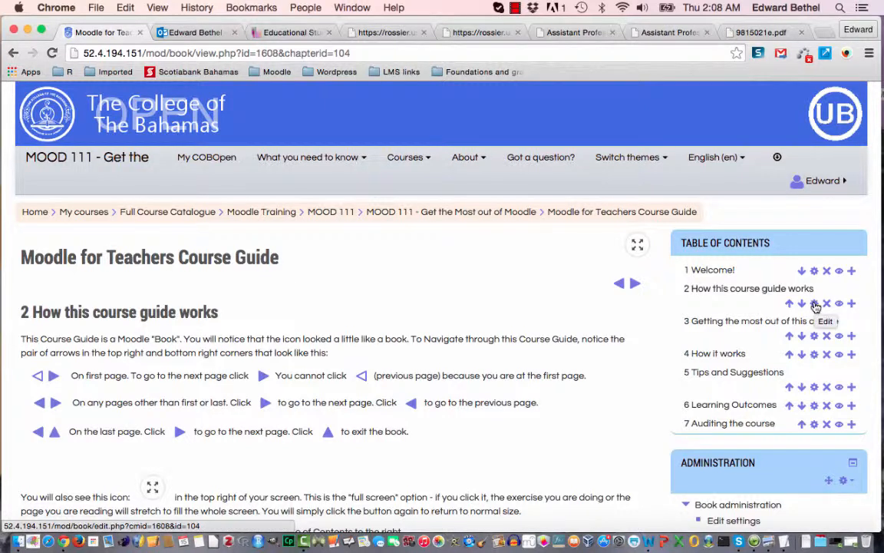
left_click(815, 304)
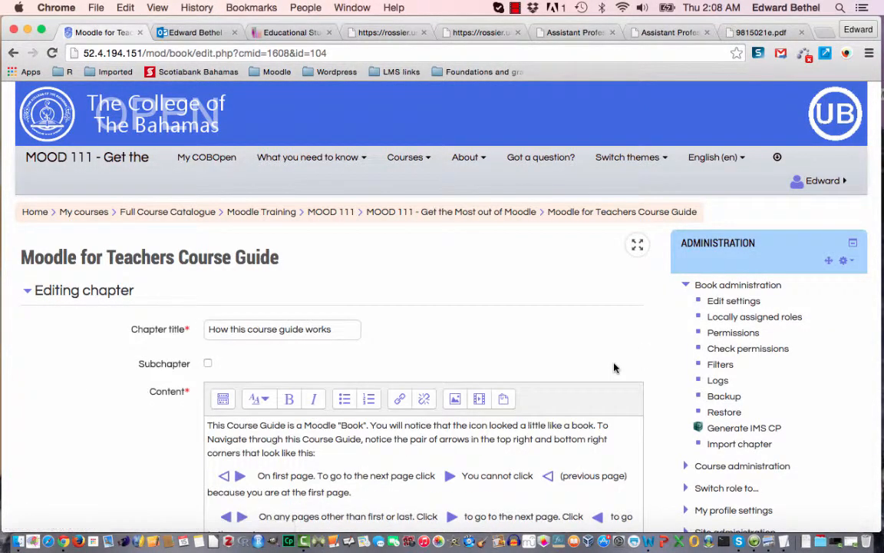
scroll(614, 368, "down", 5)
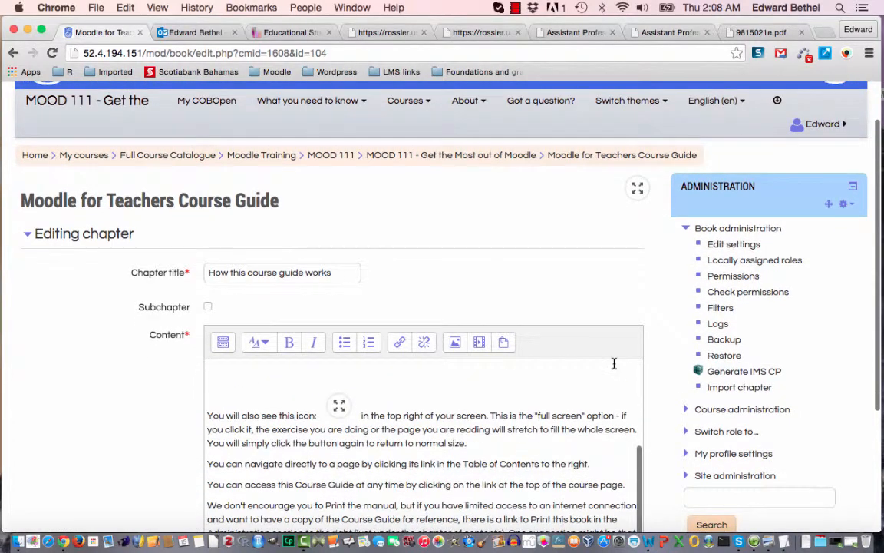
scroll(612, 362, "up", 5)
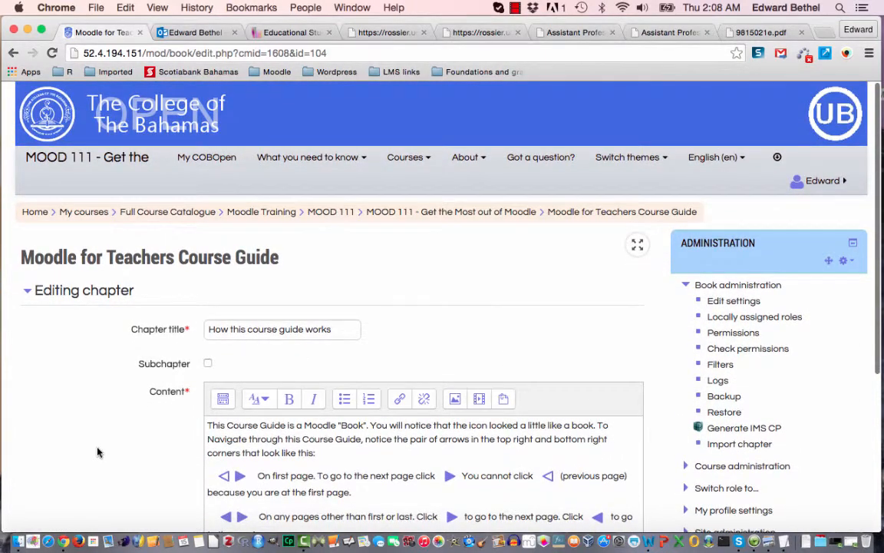
scroll(97, 450, "down", 5)
scroll(96, 452, "up", 5)
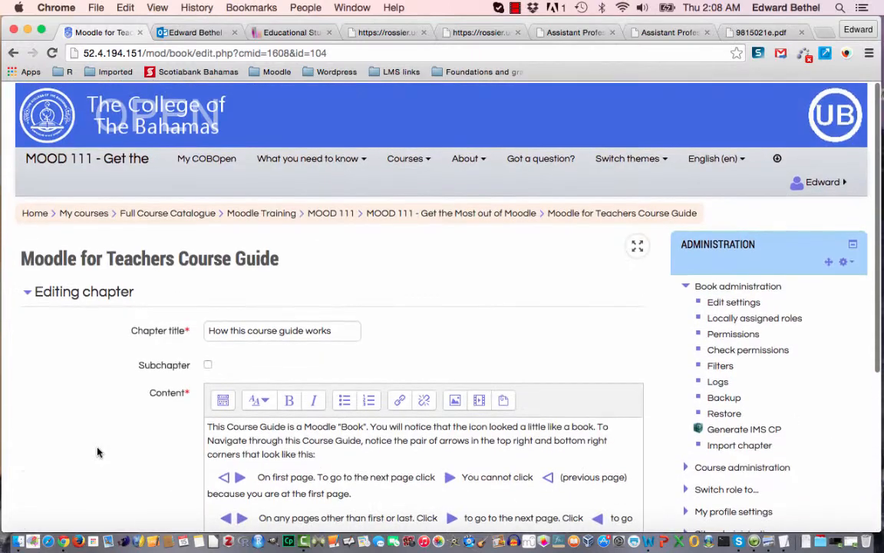
scroll(97, 452, "down", 4)
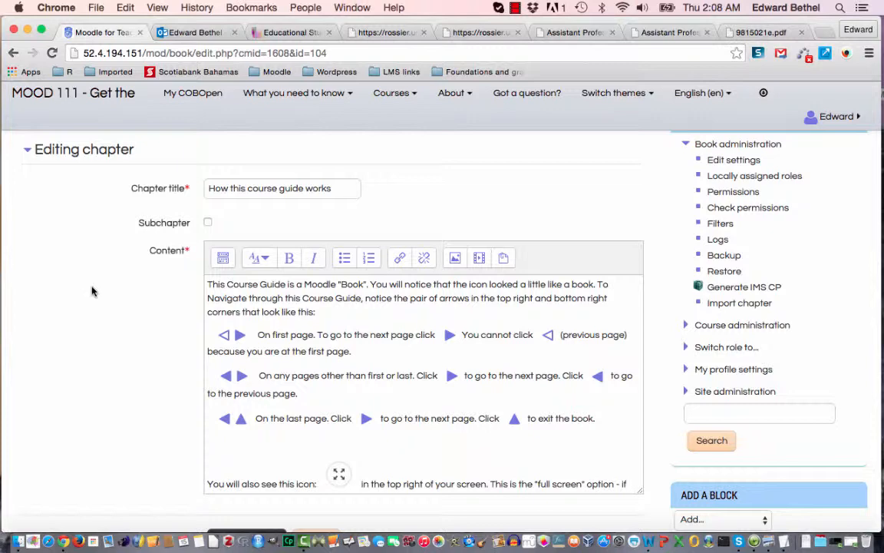
scroll(92, 291, "up", 2)
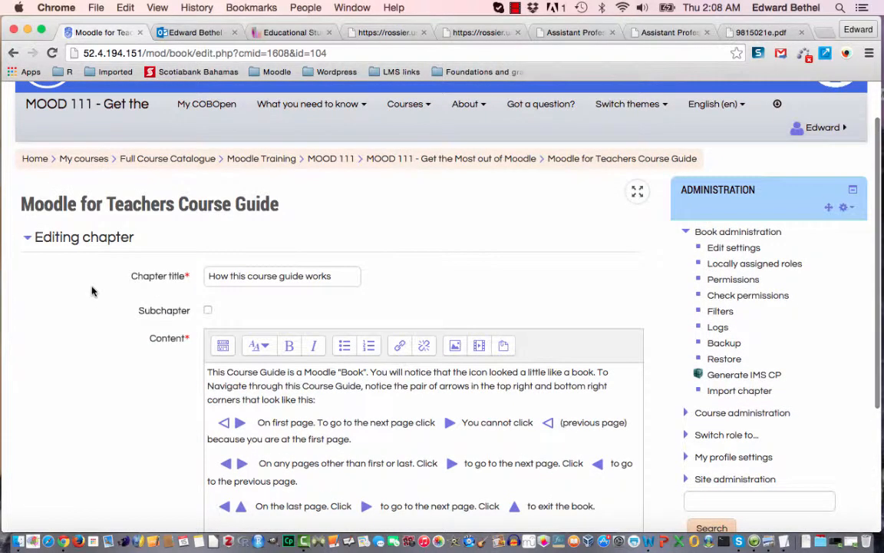
scroll(91, 291, "down", 2)
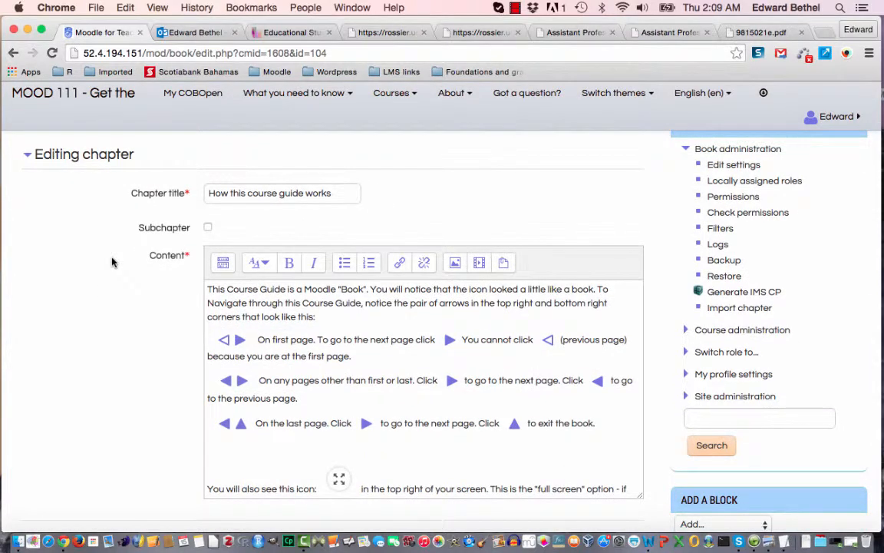
scroll(111, 262, "up", 3)
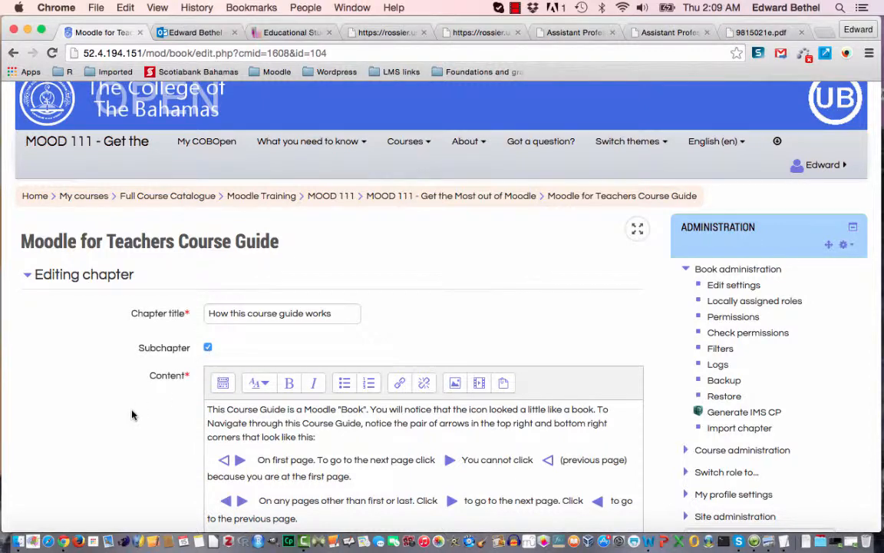
scroll(132, 415, "down", 5)
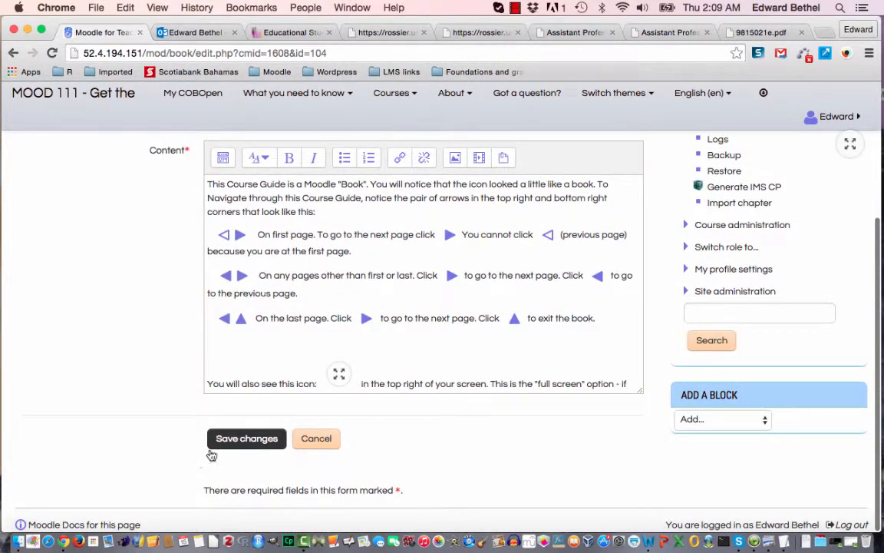
left_click(242, 438)
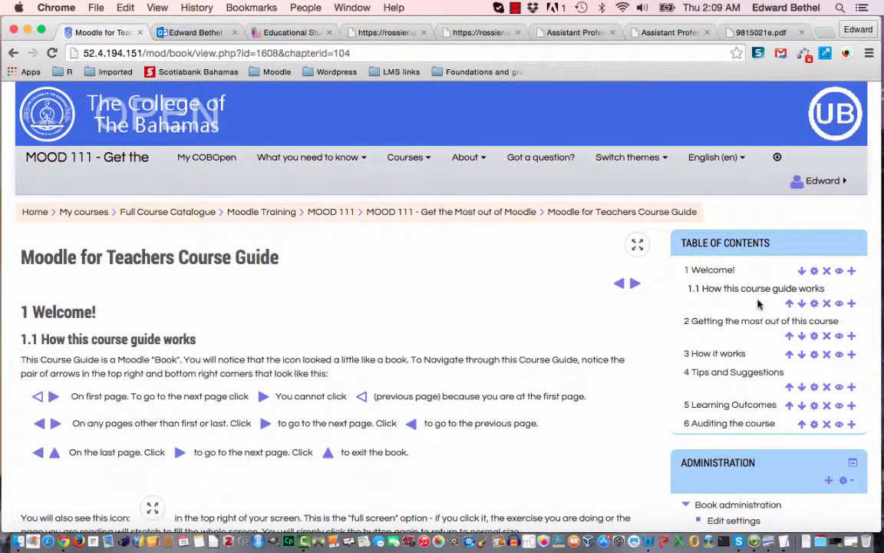
Turn "How this course guide works" back into a main chapter and save the changes
left_click(815, 304)
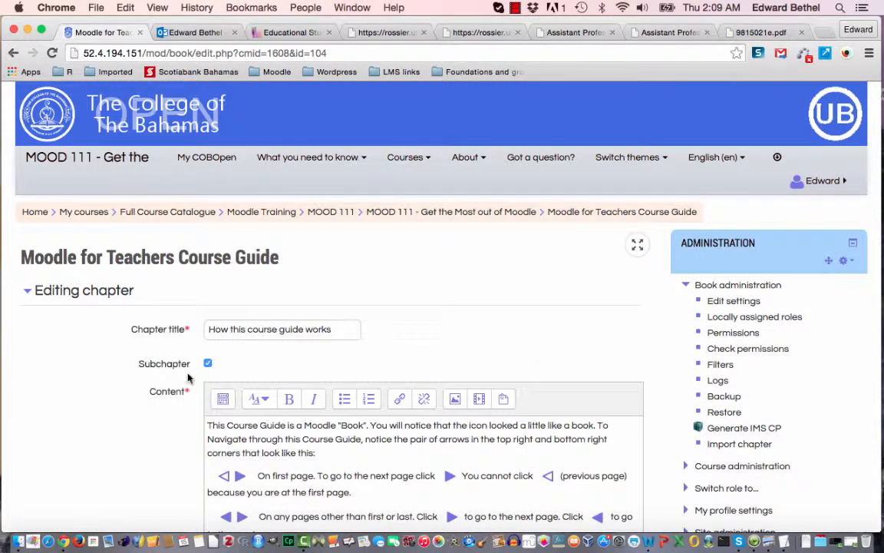
left_click(208, 366)
scroll(96, 406, "down", 5)
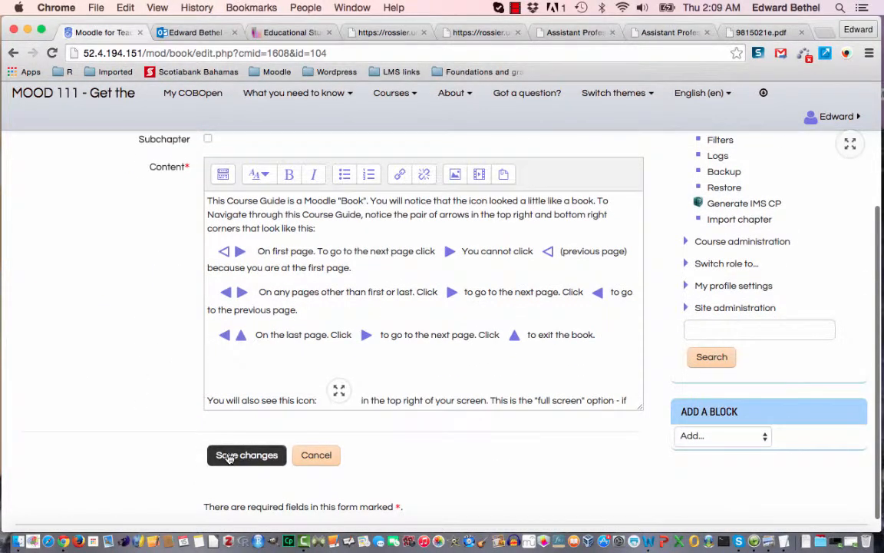
left_click(228, 458)
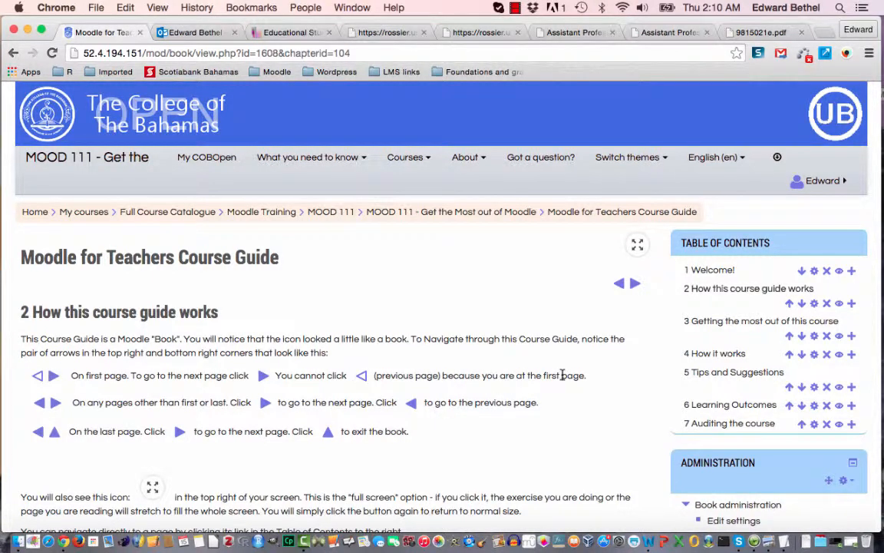
Return to the MOOD 111 course page and add a Book resource to Unit 1 - Keeping Track: The Gradebook
scroll(563, 375, "down", 5)
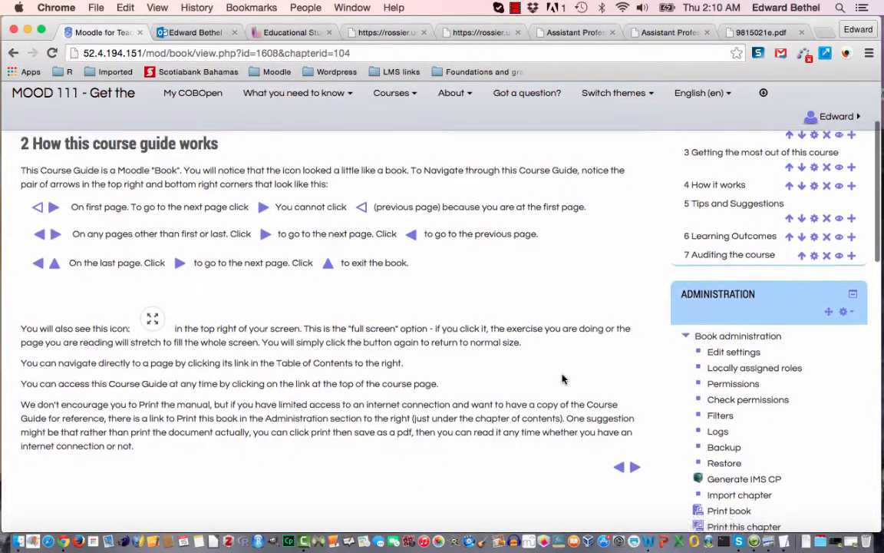
scroll(563, 376, "up", 5)
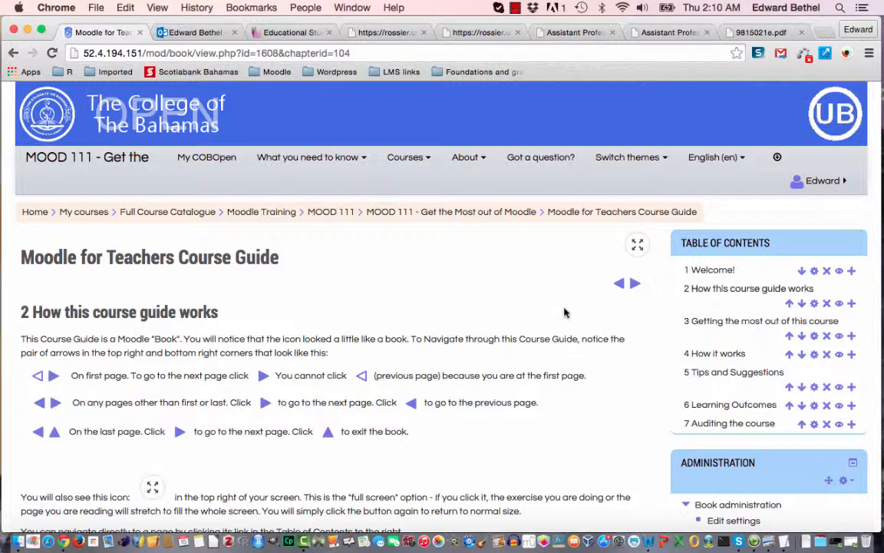
left_click(337, 216)
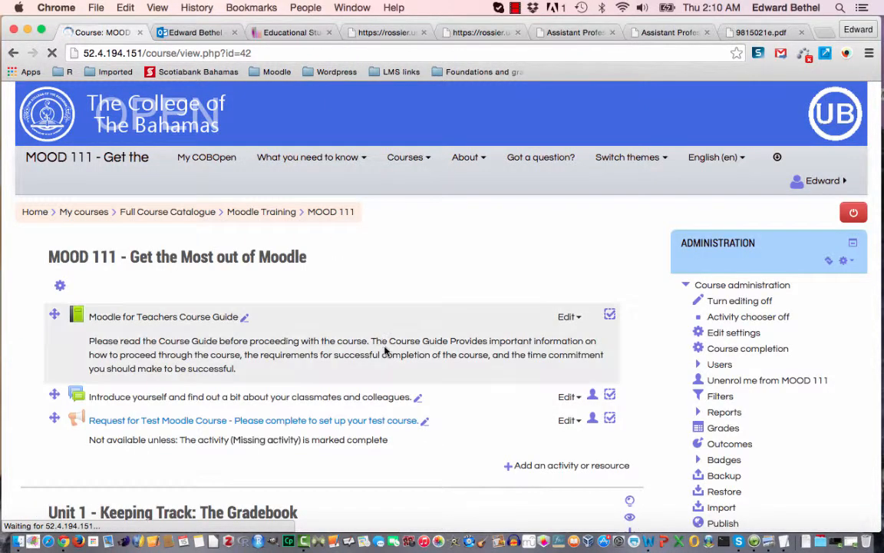
scroll(386, 351, "down", 5)
scroll(386, 350, "down", 4)
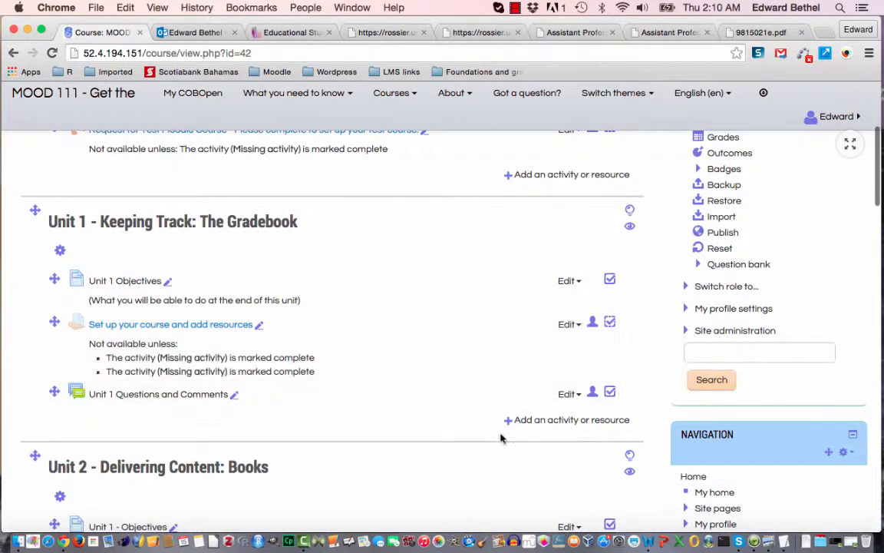
left_click(528, 421)
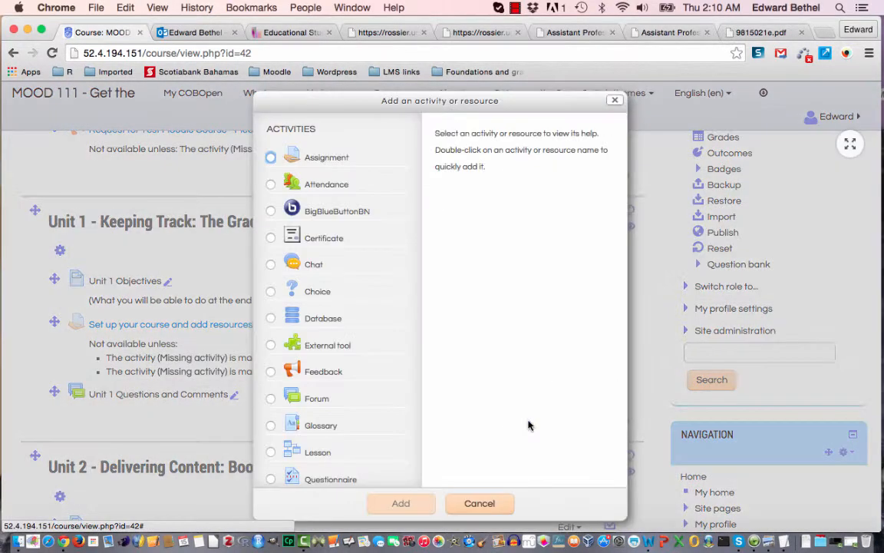
scroll(353, 431, "down", 10)
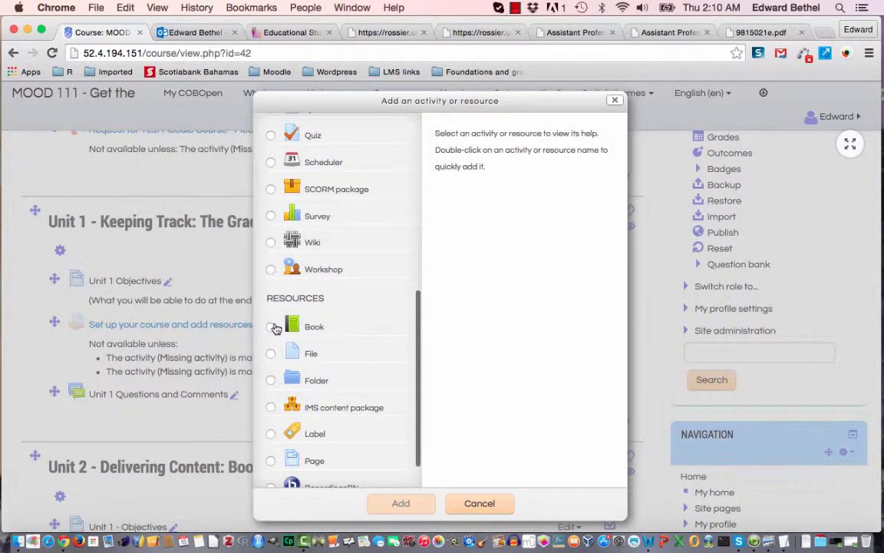
left_click(271, 327)
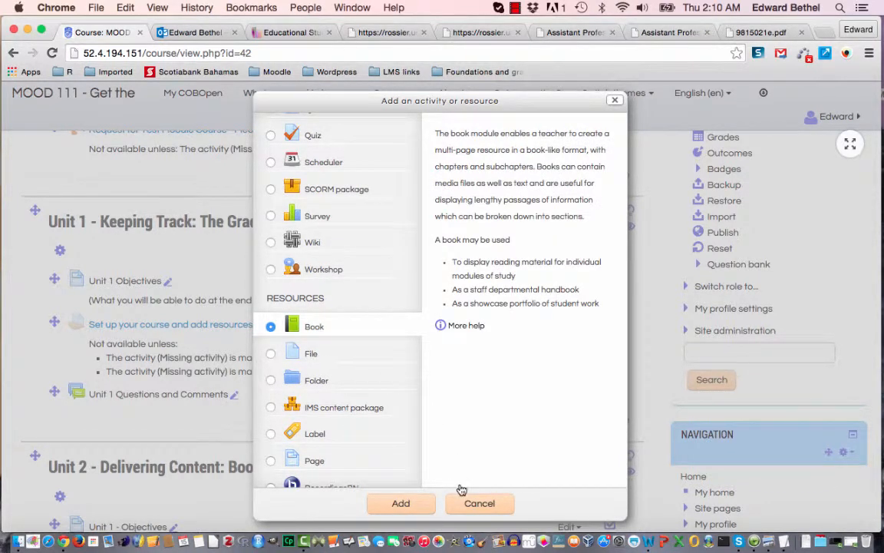
left_click(407, 507)
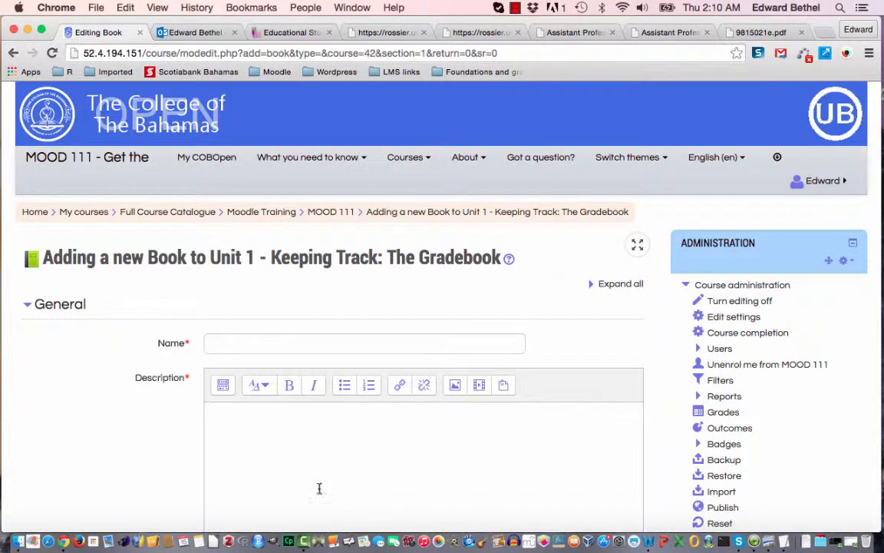
Name the book "The trial book for our teaching course", describe it as "This book will help us to use the book resource", and save and display it
scroll(117, 443, "down", 5)
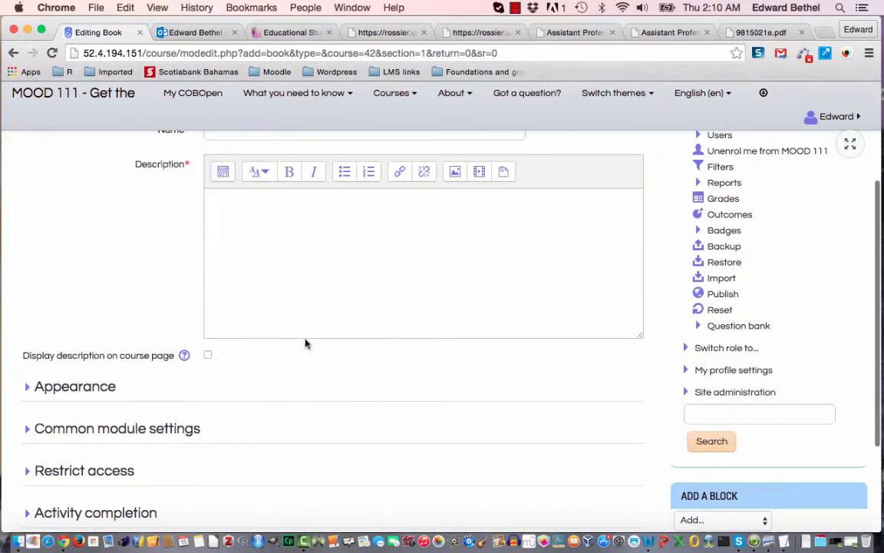
scroll(142, 270, "up", 2)
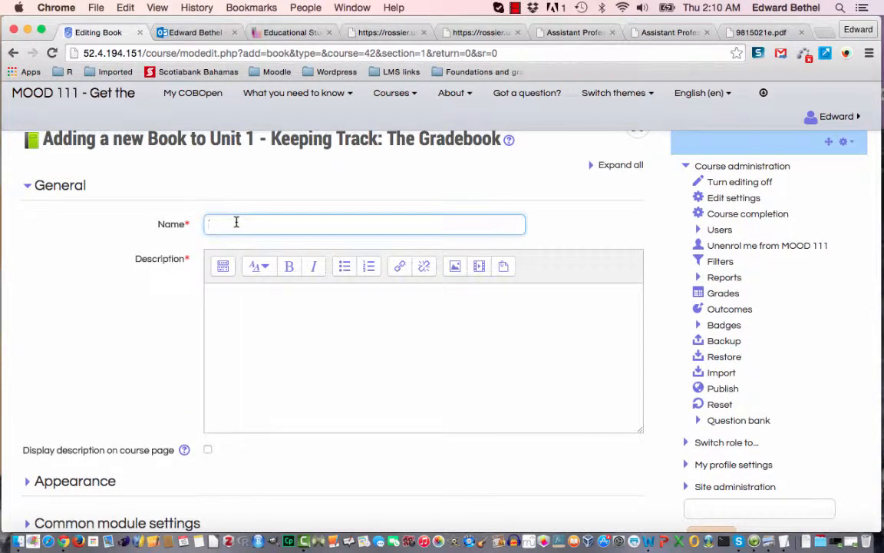
type("elp us to use the book re")
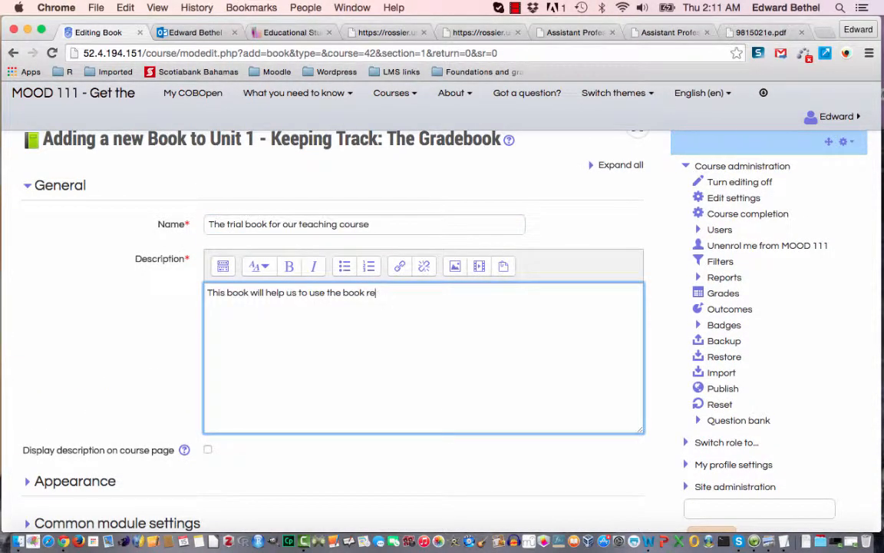
type("source")
scroll(169, 461, "down", 5)
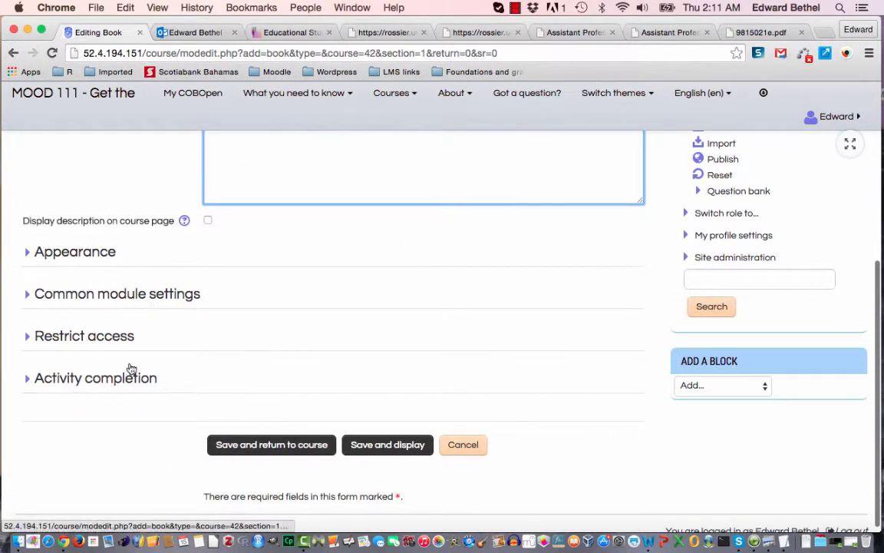
left_click(371, 447)
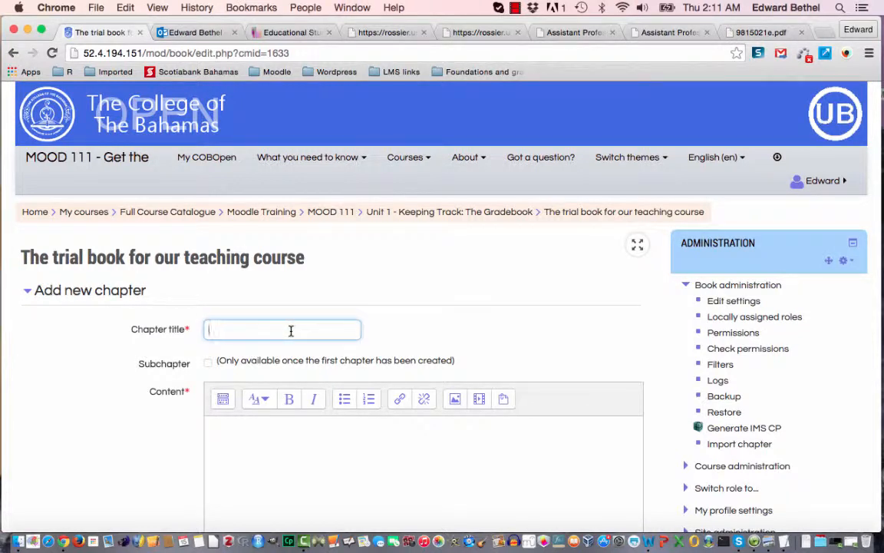
Add chapter "Page 1 - The Beginning" reading "This is the very first page of our book. There will be more to come no doubt." and save
type("Page 1 - The Beginning")
scroll(299, 438, "down", 5)
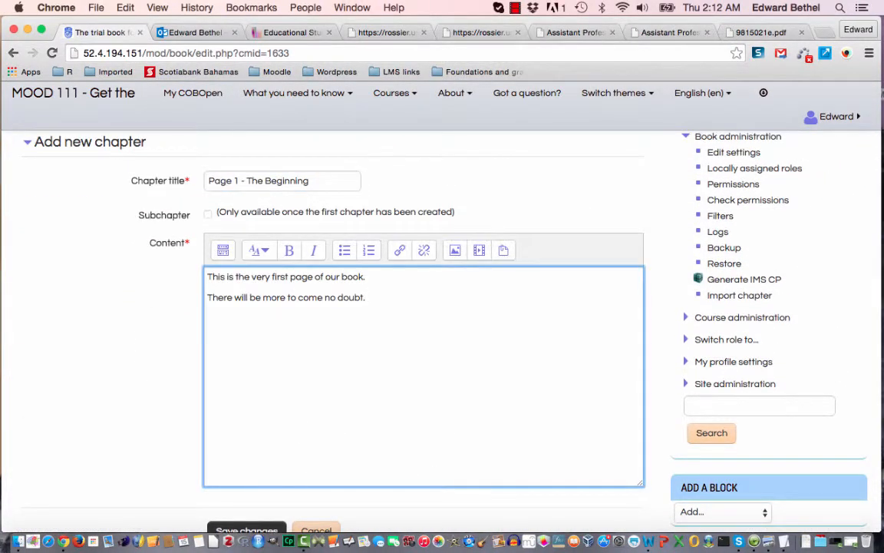
scroll(345, 368, "down", 3)
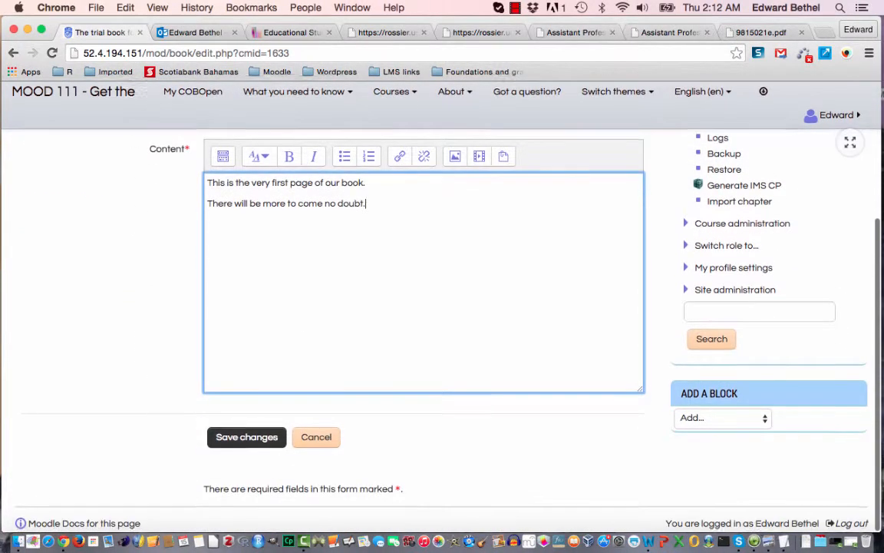
left_click(227, 442)
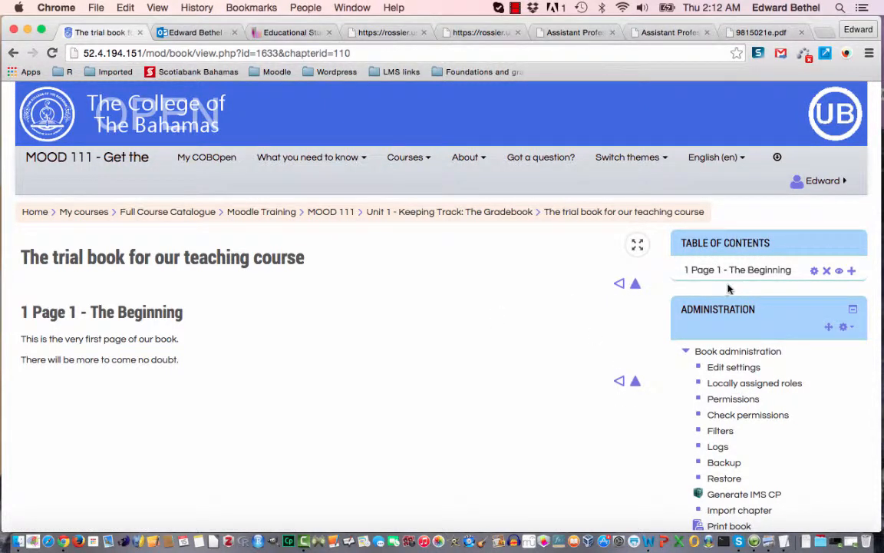
Start a new chapter titled "The second page" with the text "This is the second page of our book. Let's see how this one turns out."
left_click(853, 272)
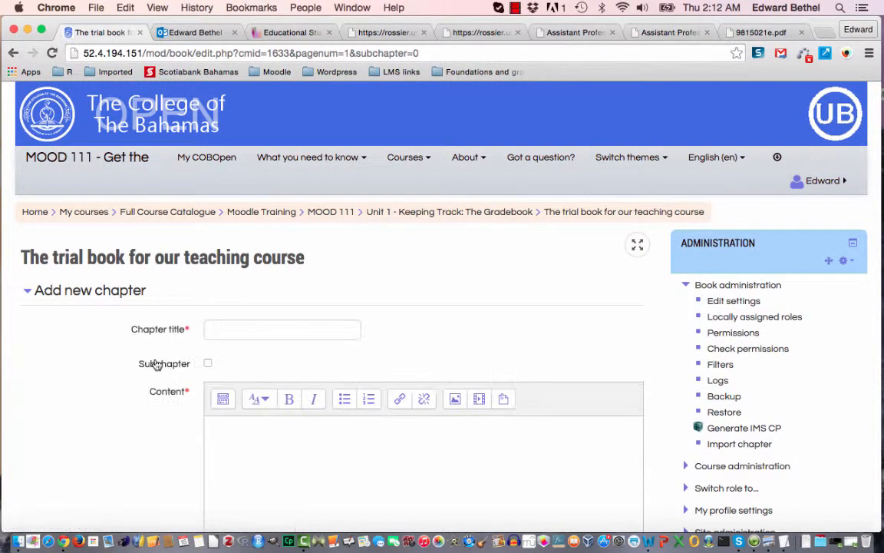
left_click(251, 332)
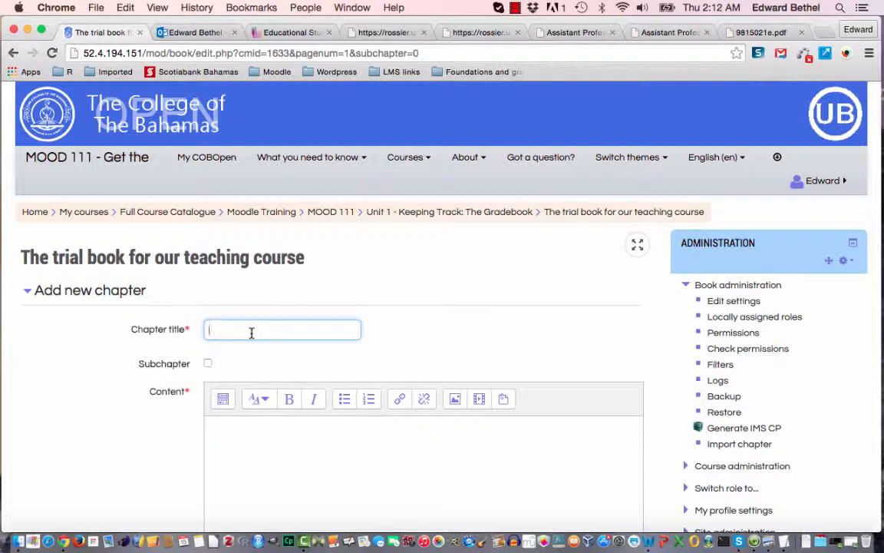
type("The second page")
left_click(262, 452)
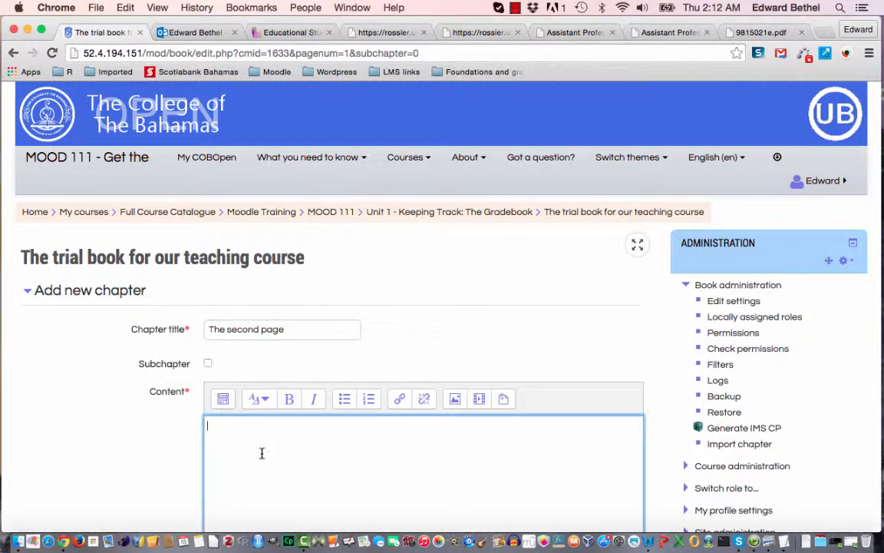
type("This is the secong page")
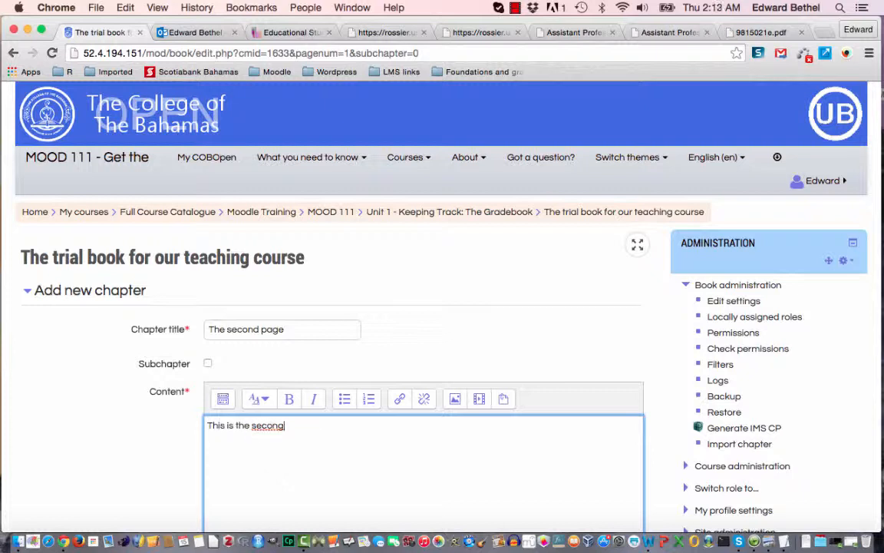
key("BackSpace")
type("d page of our book. ")
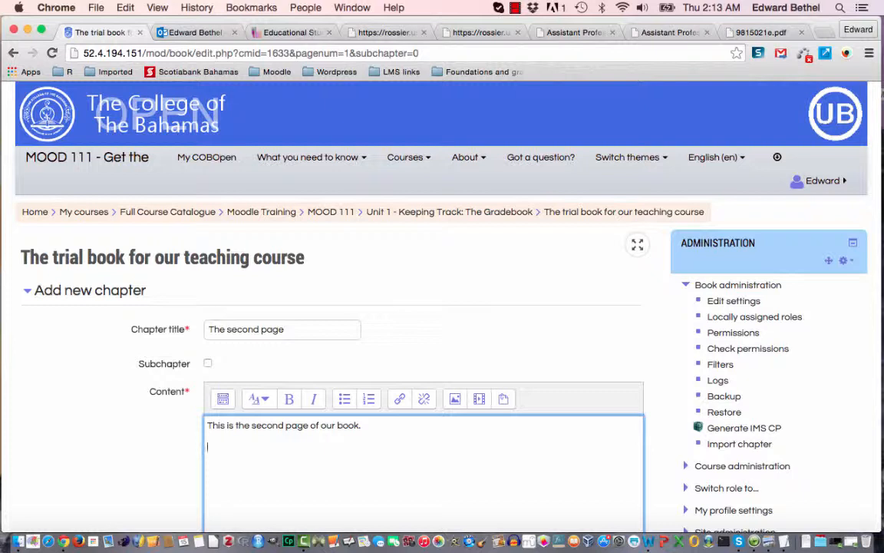
type("Let's see how this on")
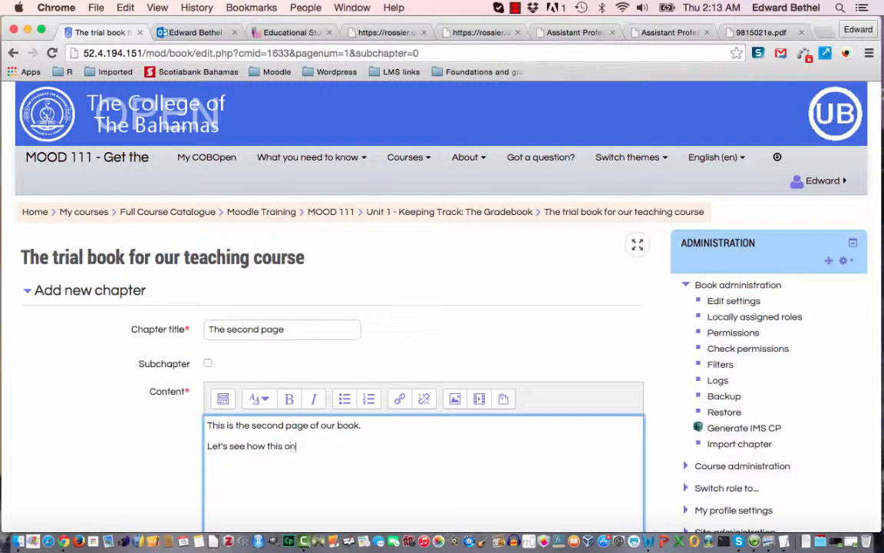
type("e turns out.")
Centre both lines of the second chapter's content and save the changes
left_click(223, 399)
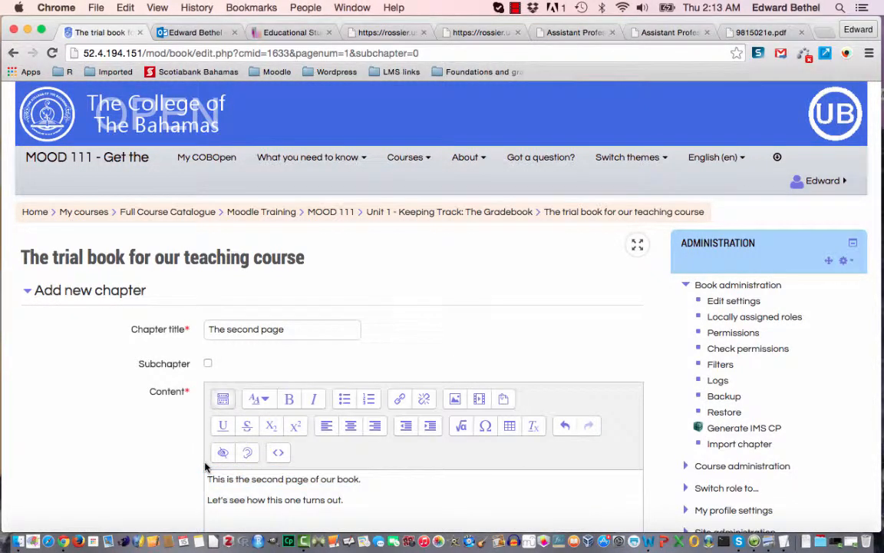
left_click_drag(205, 482, 311, 513)
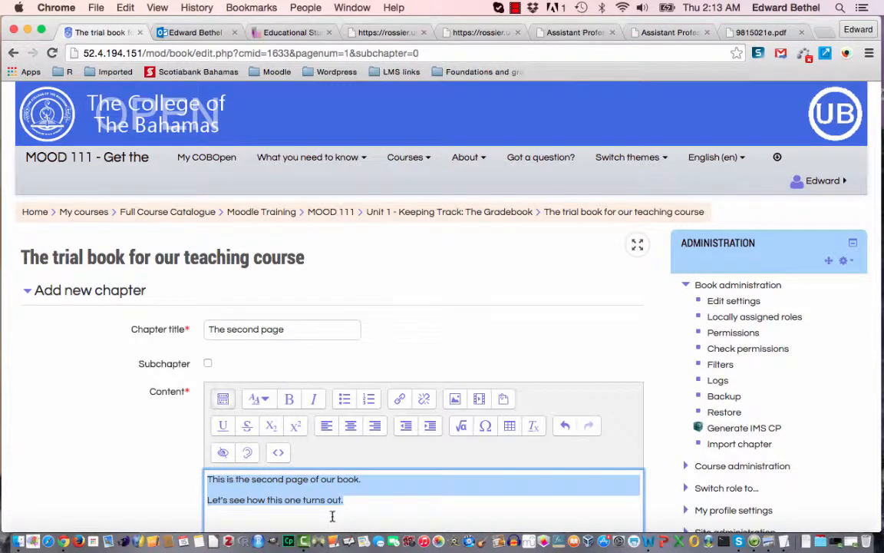
left_click(354, 430)
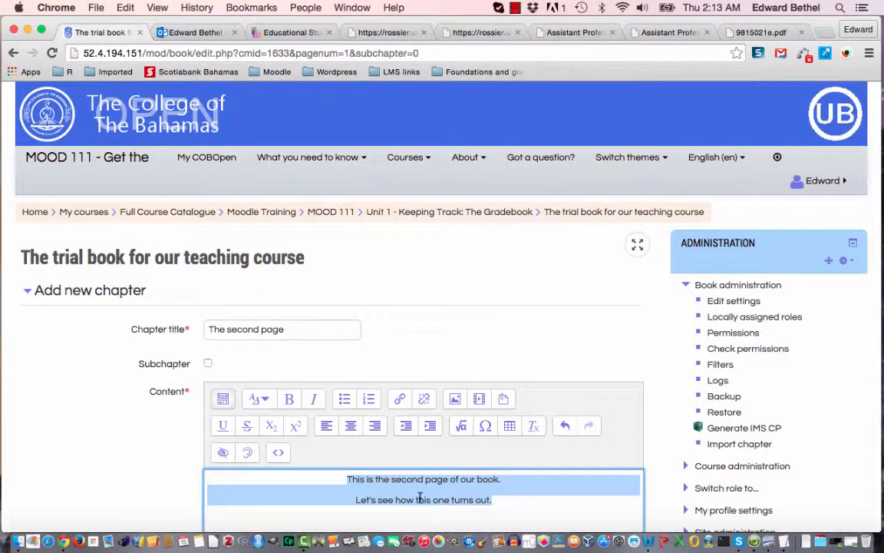
left_click(419, 498)
scroll(418, 497, "down", 8)
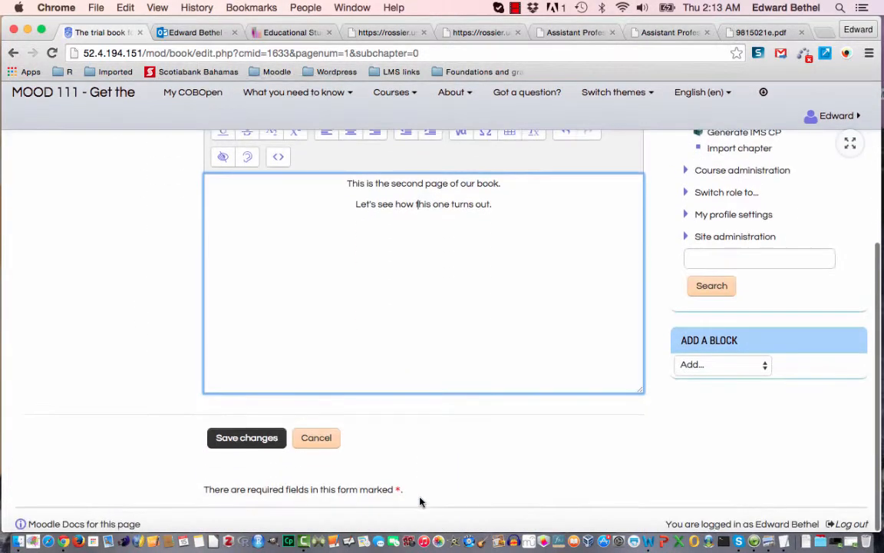
left_click(241, 439)
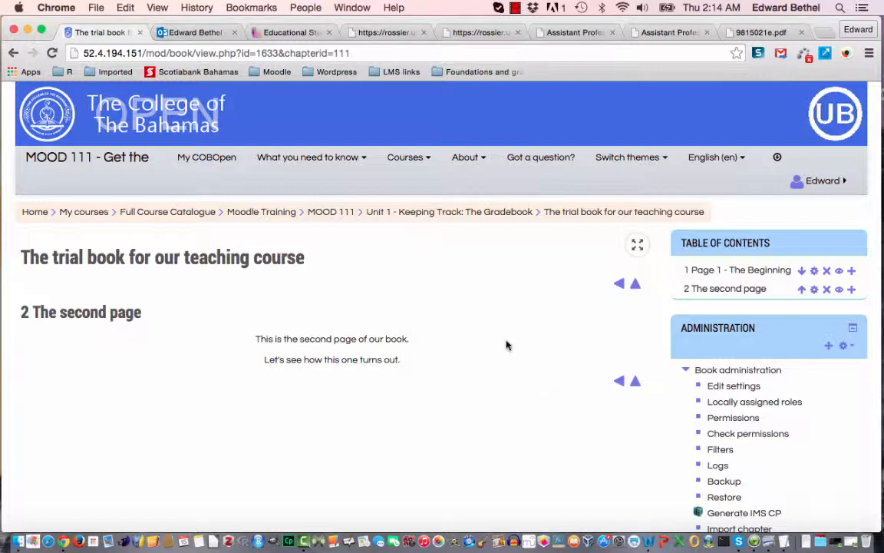
Return to the MOOD 111 course page and move the trial book into Unit 2 - Delivering Content: Books, above Unit 1 Questions and Comments
left_click(331, 217)
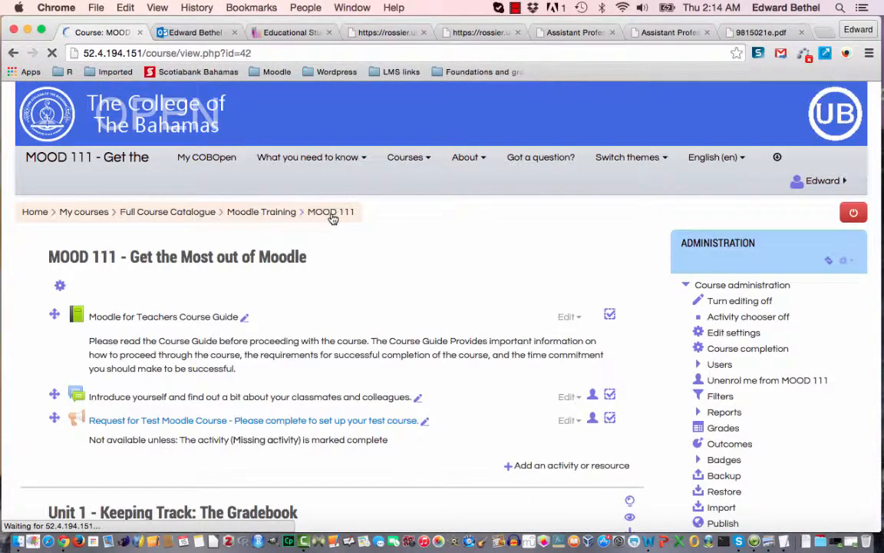
scroll(356, 394, "down", 5)
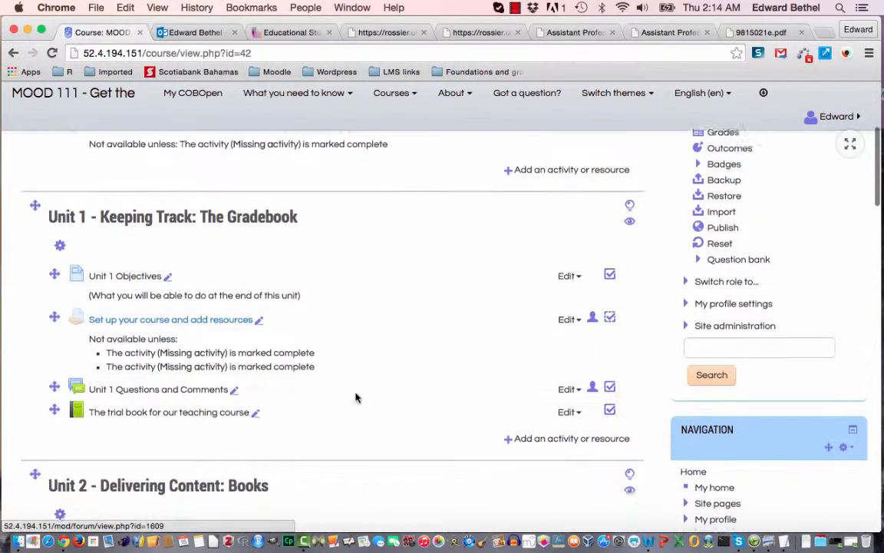
scroll(355, 397, "down", 1)
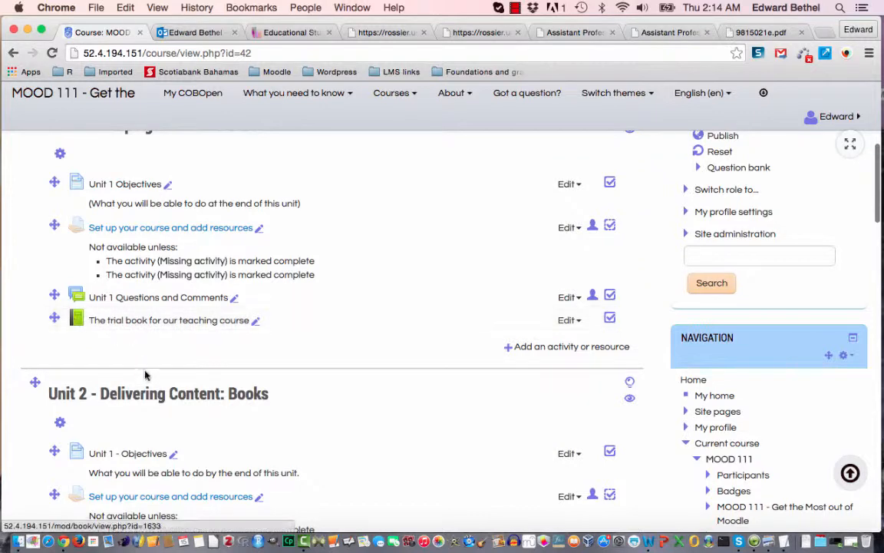
scroll(146, 375, "down", 3)
scroll(148, 376, "down", 2)
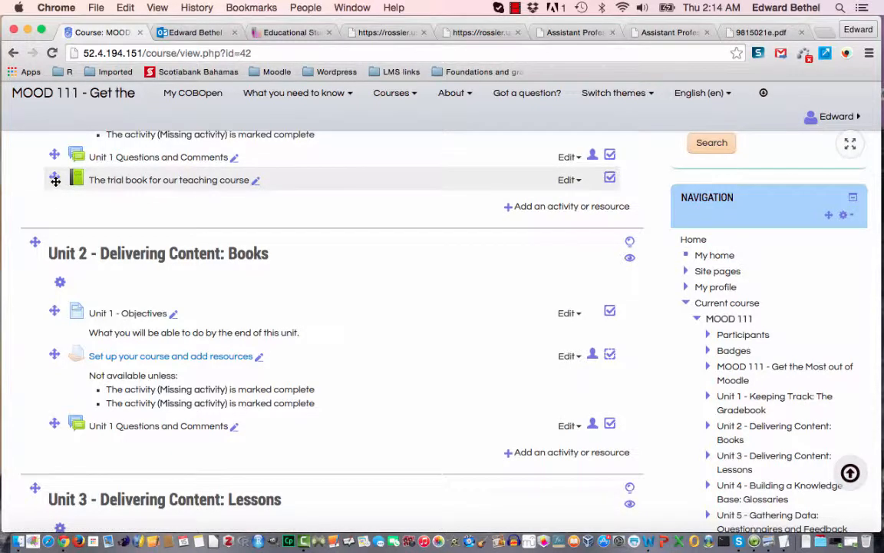
left_click_drag(56, 180, 54, 396)
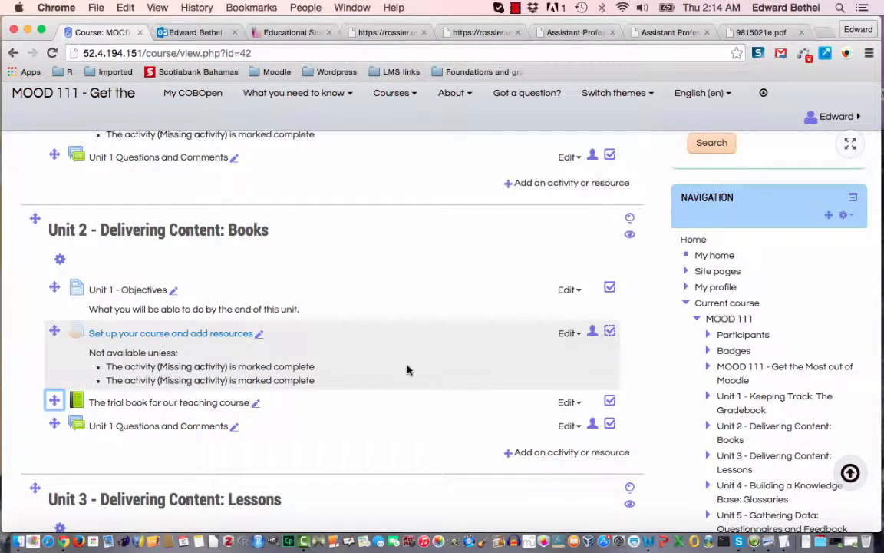